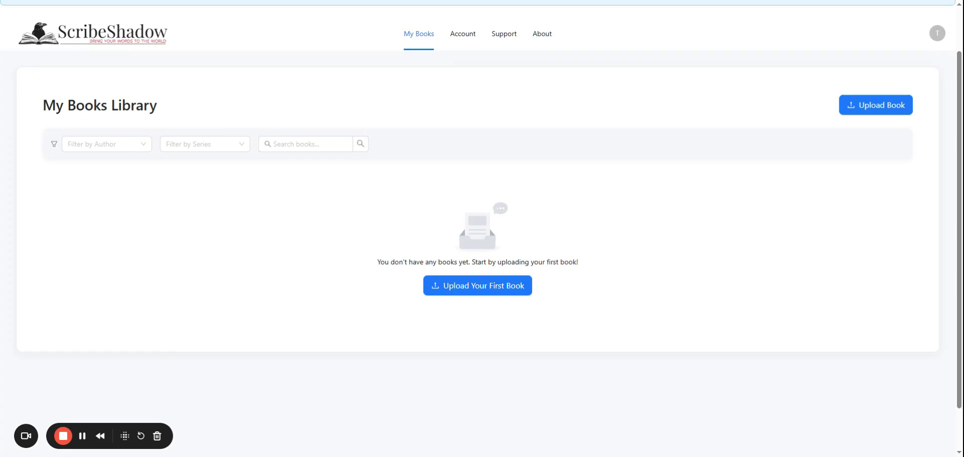
Step: Upload TheNightWeFell.epub titled 'The Night We Fell', with the existing author and English language
{"action": "left_click", "coordinate": [469, 285]}
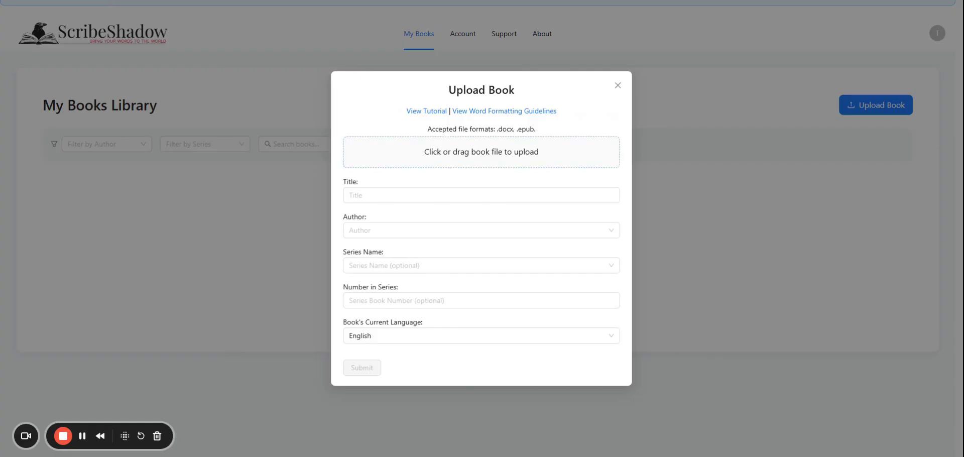
{"action": "left_click", "coordinate": [481, 203]}
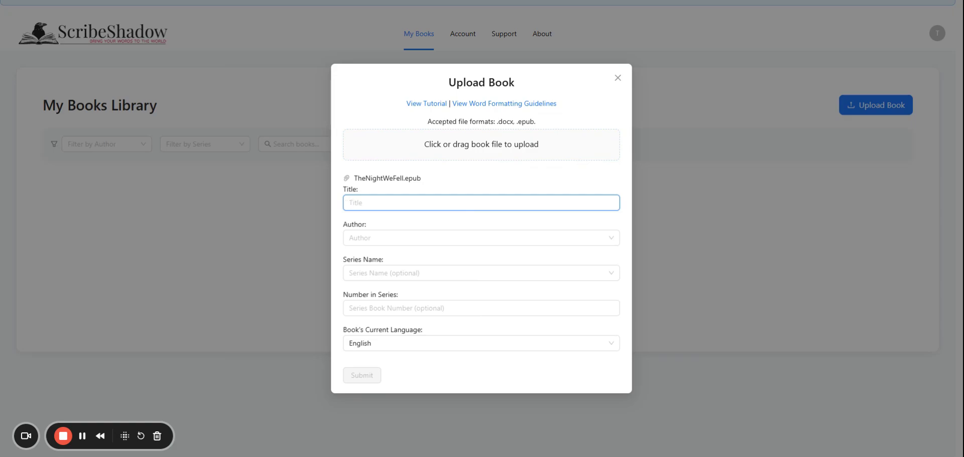
{"action": "type", "text": "The Night We Fell"}
{"action": "key", "text": "Tab"}
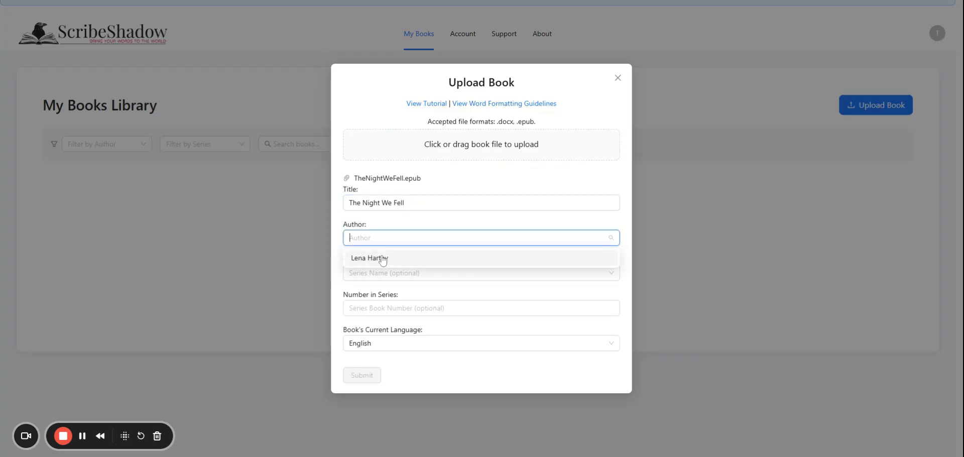
{"action": "left_click", "coordinate": [432, 258]}
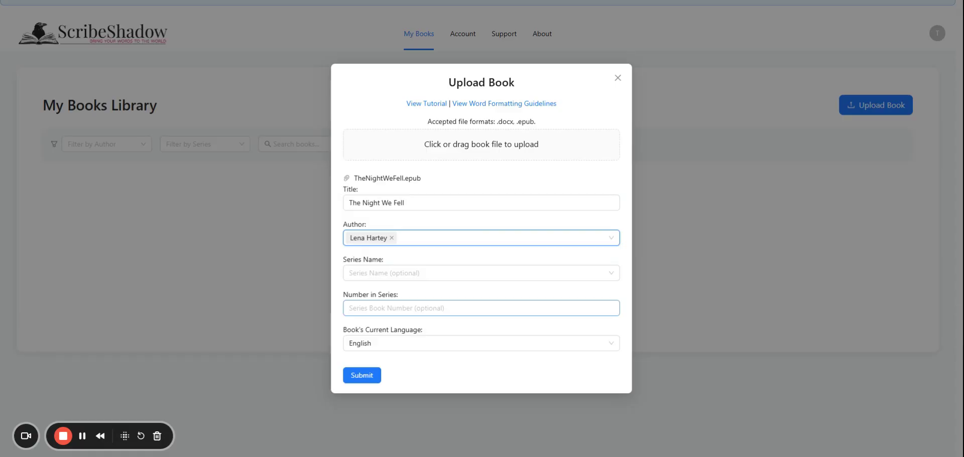
{"action": "left_click", "coordinate": [397, 347]}
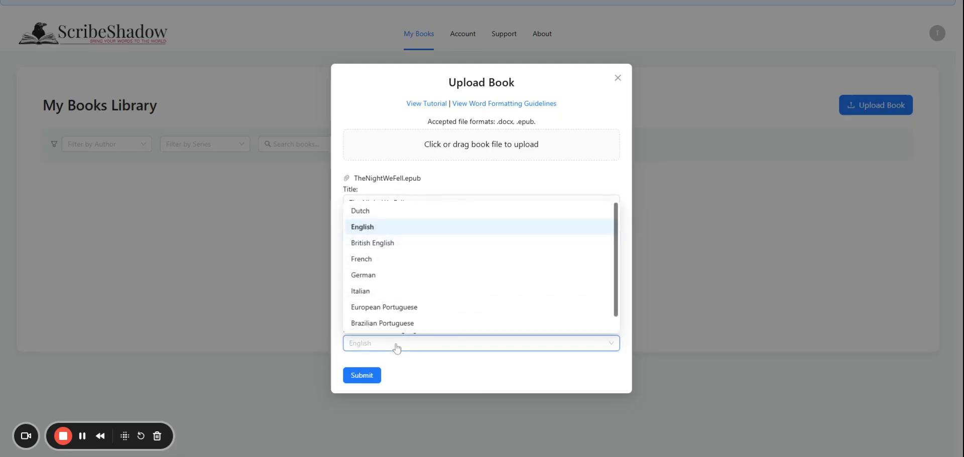
{"action": "left_click", "coordinate": [373, 229]}
{"action": "left_click", "coordinate": [370, 378]}
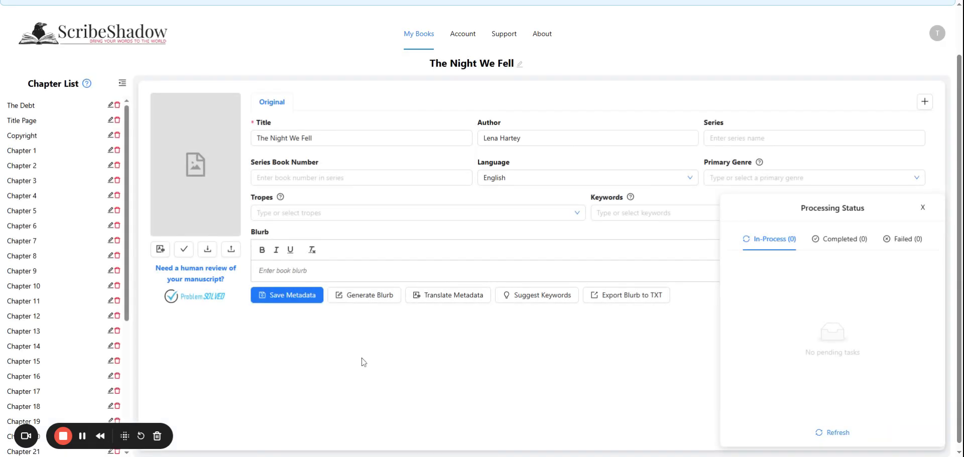
Step: Review the title, author, series, series number and language fields of the metadata
{"action": "left_click", "coordinate": [332, 139]}
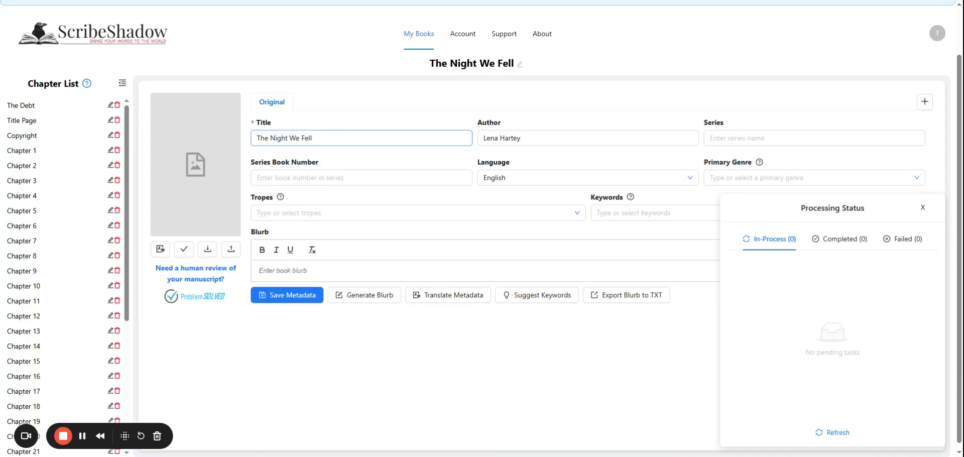
{"action": "left_click", "coordinate": [552, 138]}
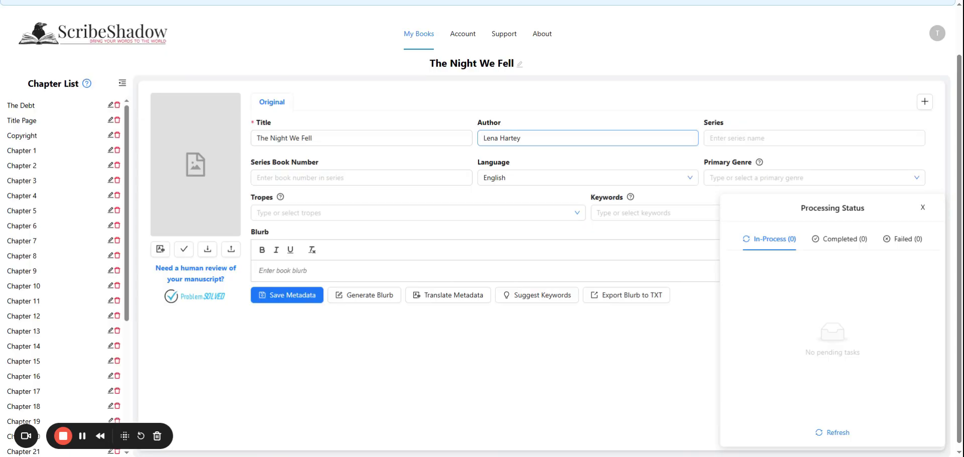
{"action": "left_click", "coordinate": [723, 132]}
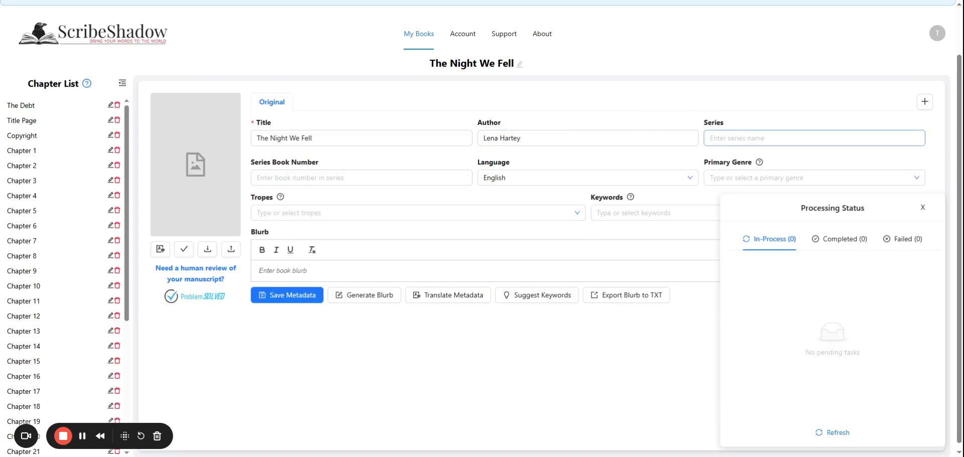
{"action": "left_click", "coordinate": [361, 178]}
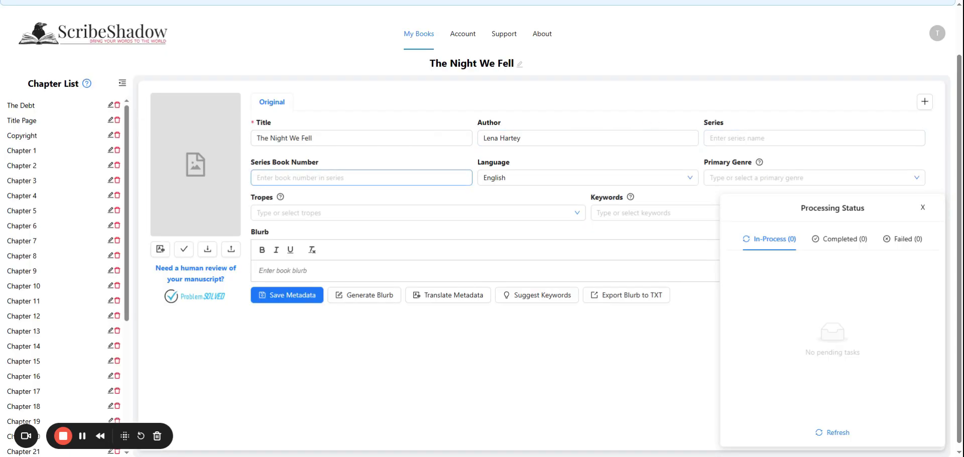
{"action": "left_click", "coordinate": [504, 173]}
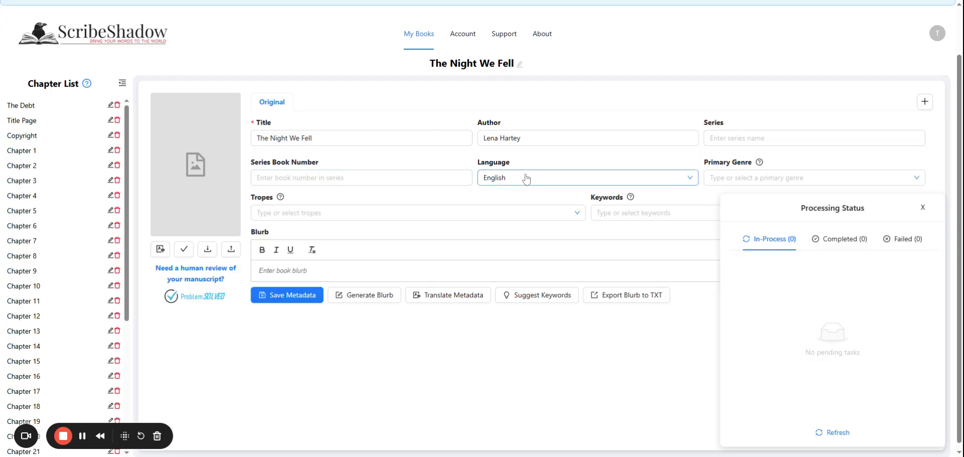
Step: Close the Processing Status panel and choose Romance as the primary genre
{"action": "left_click", "coordinate": [772, 176]}
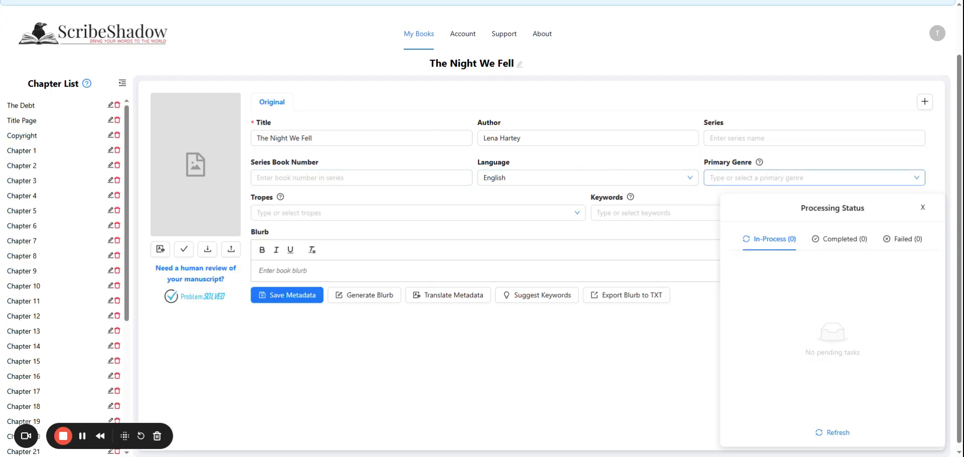
{"action": "left_click", "coordinate": [923, 207]}
{"action": "left_click", "coordinate": [783, 178]}
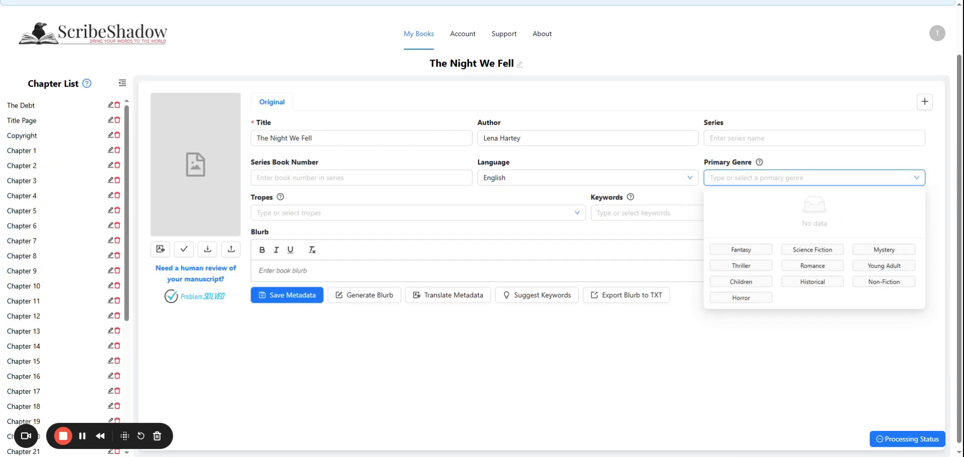
{"action": "left_click", "coordinate": [812, 265]}
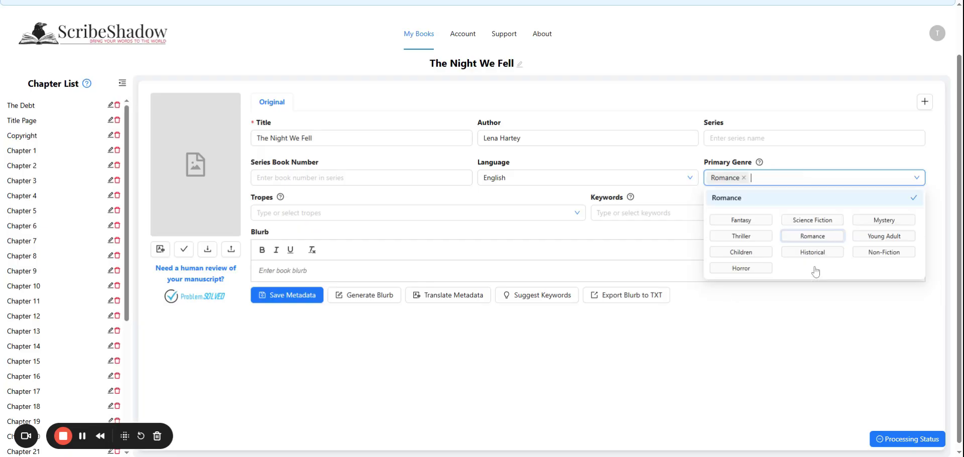
{"action": "left_click", "coordinate": [798, 314]}
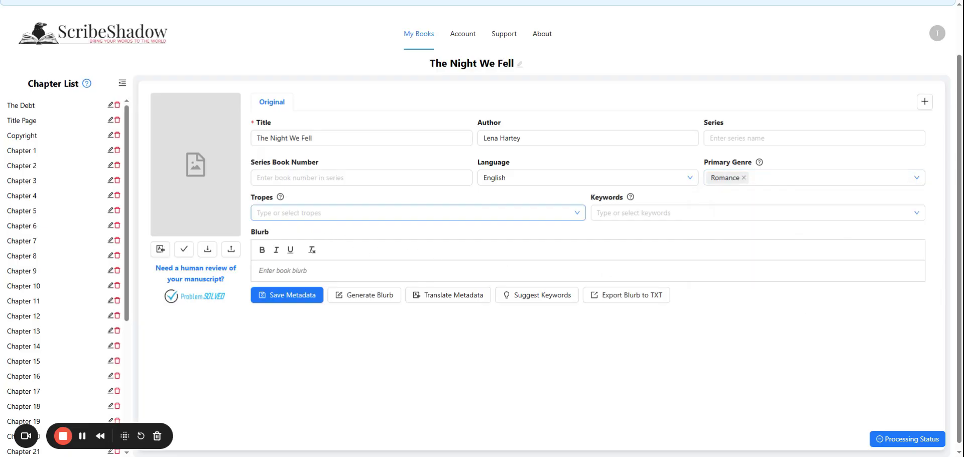
Step: Add the tropes Billionaire, Single Dad and Enemies to Lovers
{"action": "mouse_move", "coordinate": [283, 201]}
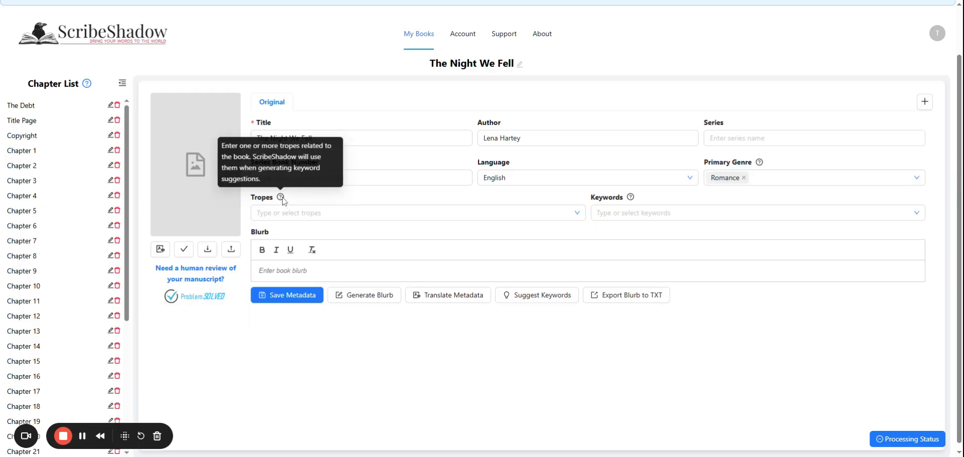
{"action": "left_click", "coordinate": [284, 211]}
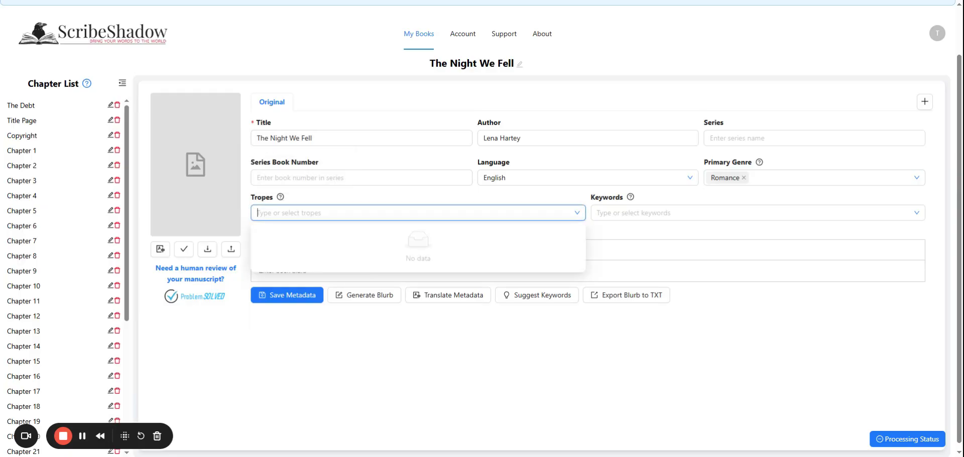
{"action": "type", "text": "Billionair"}
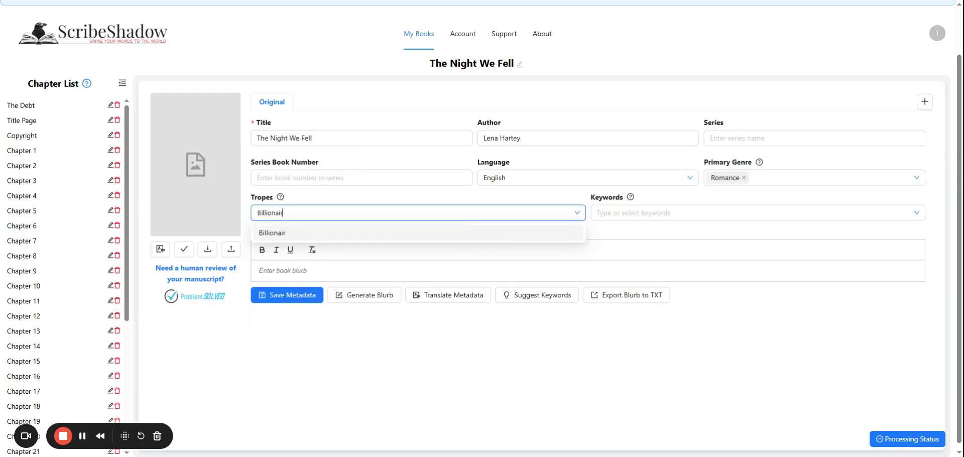
{"action": "type", "text": "e, Single Dad, Enem"}
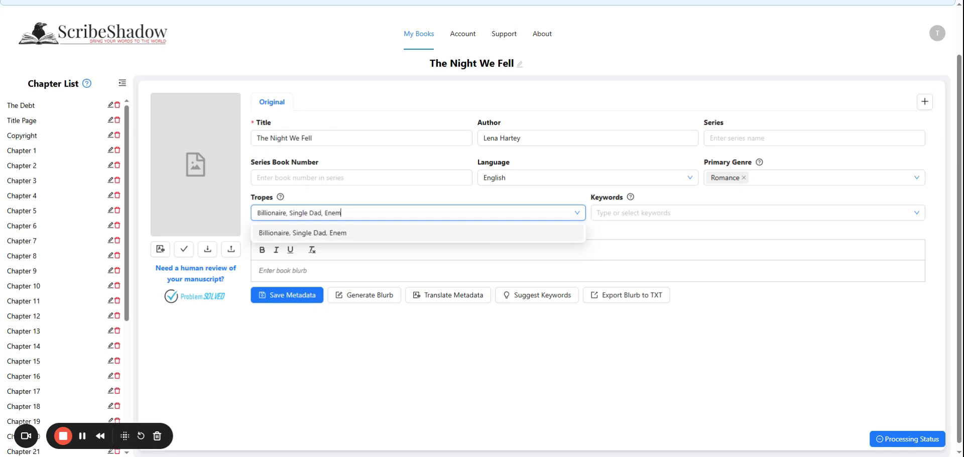
{"action": "type", "text": "ies to Lovers"}
{"action": "key", "text": "Return"}
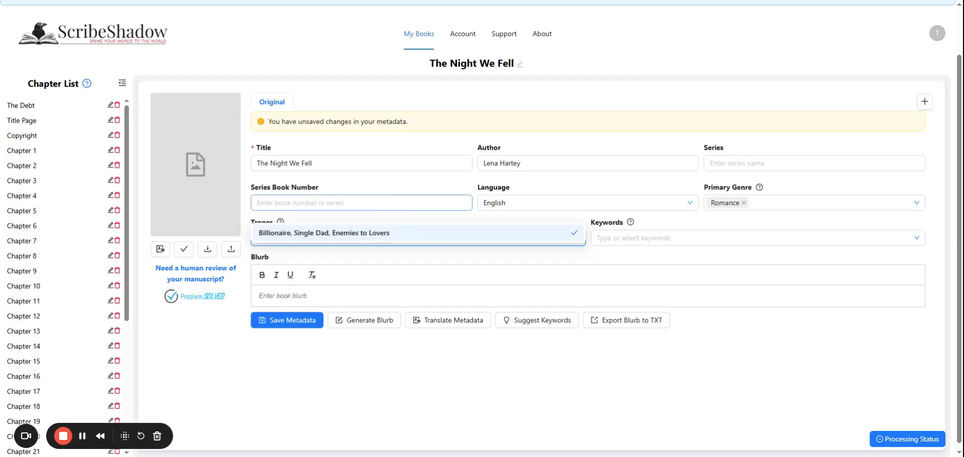
{"action": "left_click", "coordinate": [529, 260]}
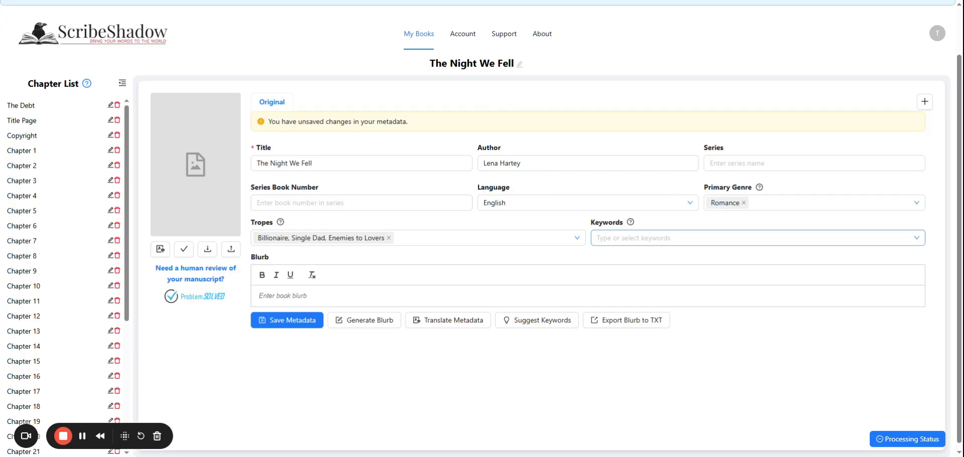
Step: Add the keywords Steamy Romance and Adult Romance
{"action": "mouse_move", "coordinate": [630, 223]}
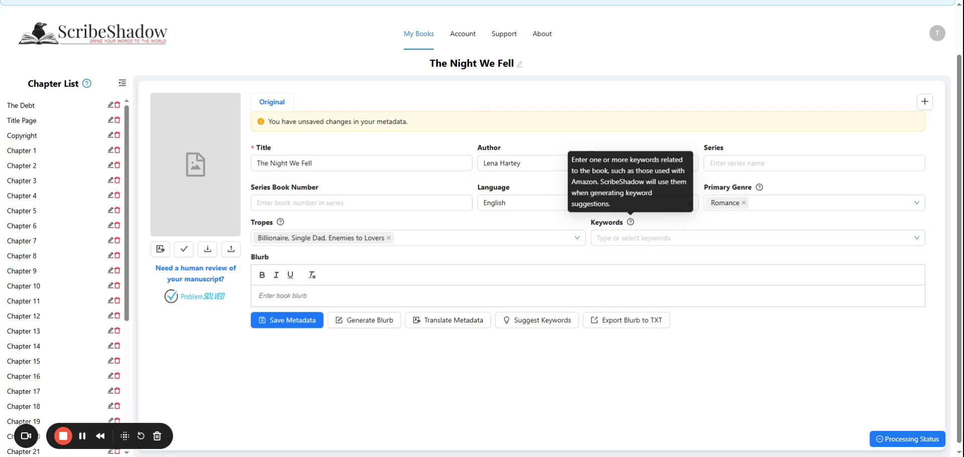
{"action": "left_click", "coordinate": [608, 239]}
{"action": "type", "text": "Ste"}
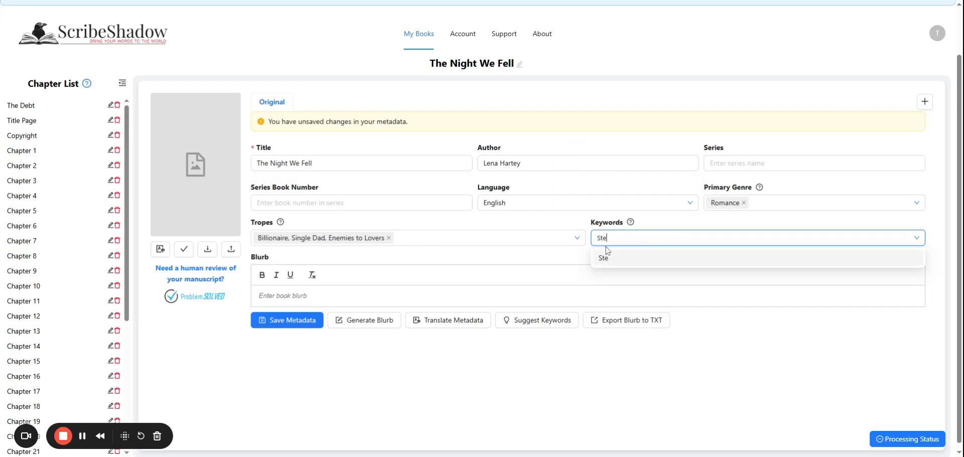
{"action": "type", "text": "amy Romance, Adult Romance"}
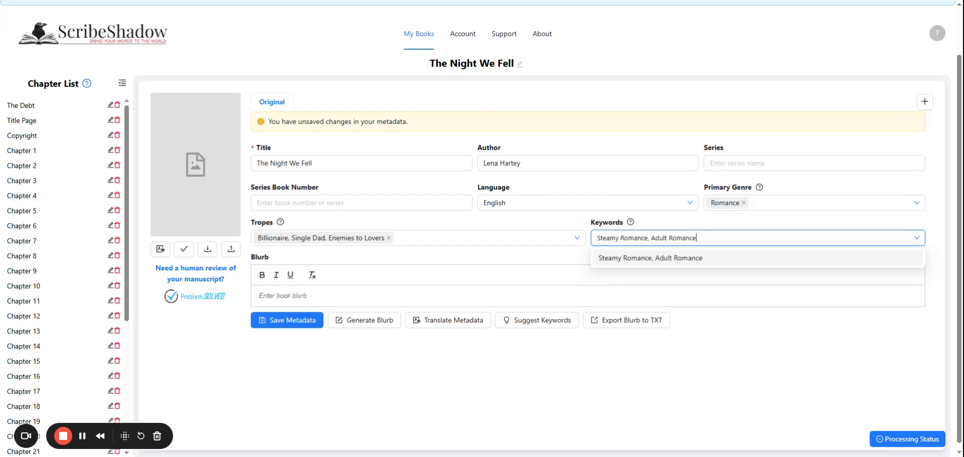
{"action": "key", "text": "Return"}
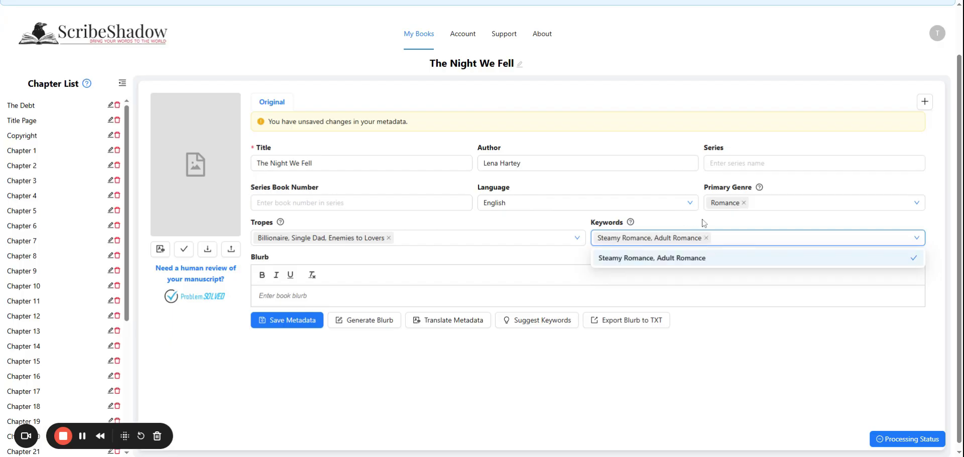
{"action": "left_click", "coordinate": [570, 256]}
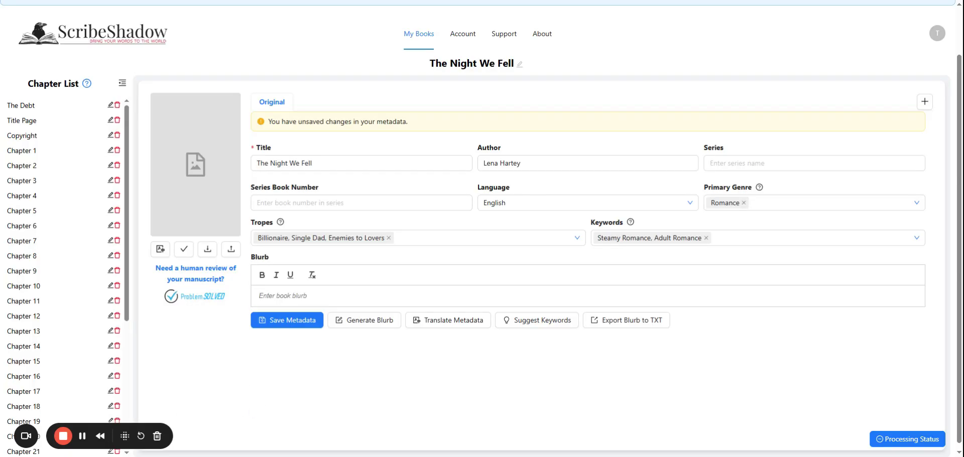
Step: Paste the prepared blurb starting 'One unforgettable night. One shocking secret.' into the Blurb editor
{"action": "key", "text": "ctrl+v"}
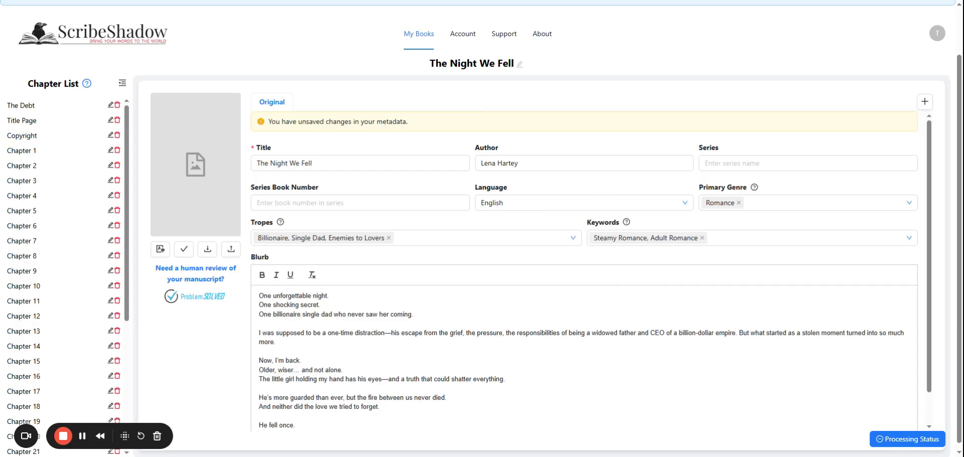
{"action": "scroll", "coordinate": [591, 272], "scroll_direction": "down", "scroll_amount": 1}
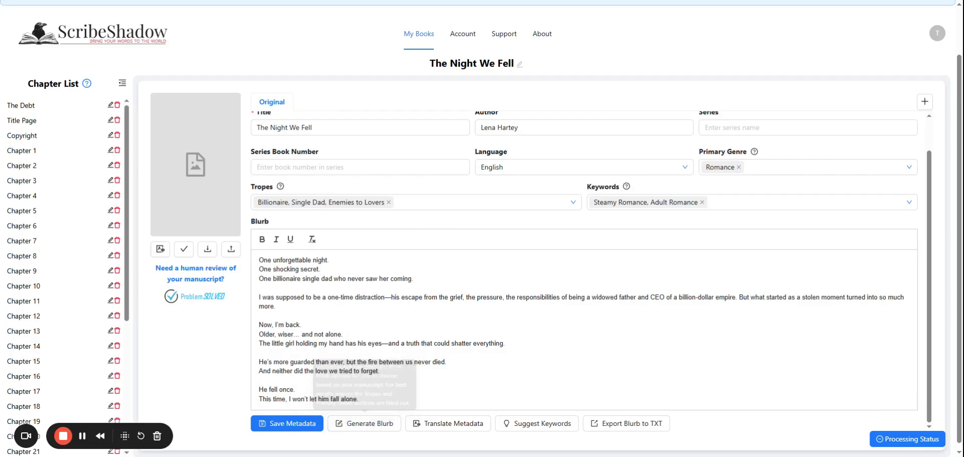
{"action": "left_click", "coordinate": [358, 399]}
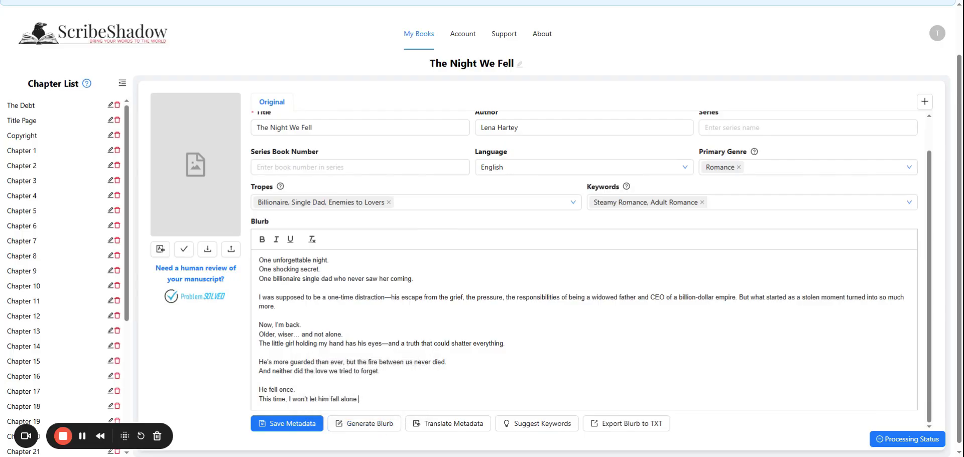
Step: Upload the cover image through the Upload Cover button
{"action": "left_click", "coordinate": [232, 249]}
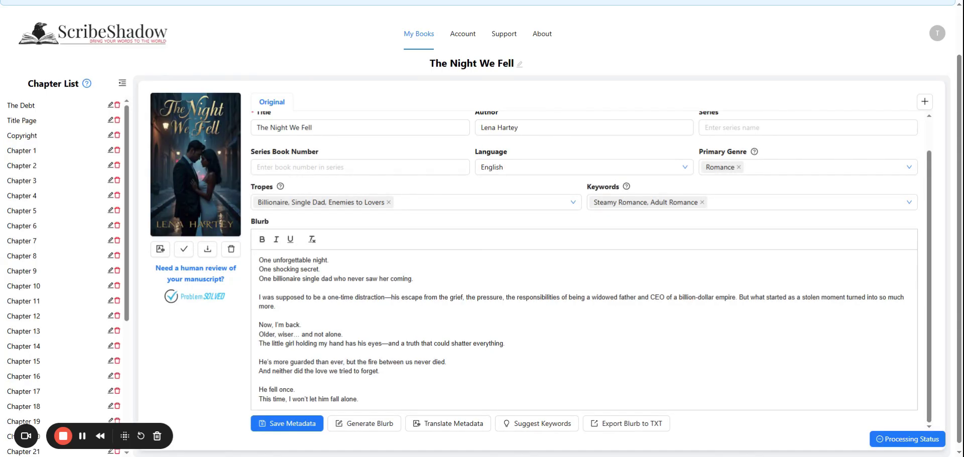
Step: Save the metadata, then rename chapter 'The Debt' to 'Contents' in the Chapter List
{"action": "left_click", "coordinate": [302, 429]}
{"action": "left_click", "coordinate": [109, 107]}
{"action": "left_click_drag", "start_coordinate": [31, 107], "coordinate": [1, 112]}
{"action": "type", "text": "Contents"}
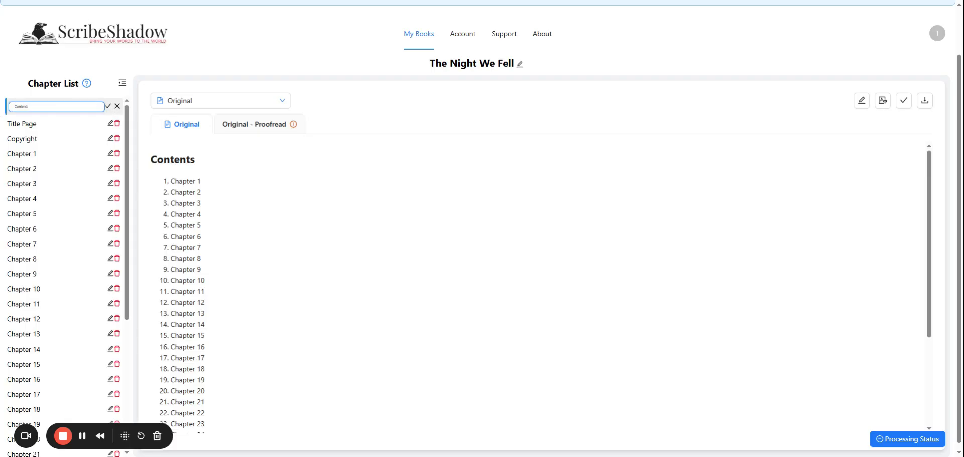
{"action": "left_click", "coordinate": [108, 106]}
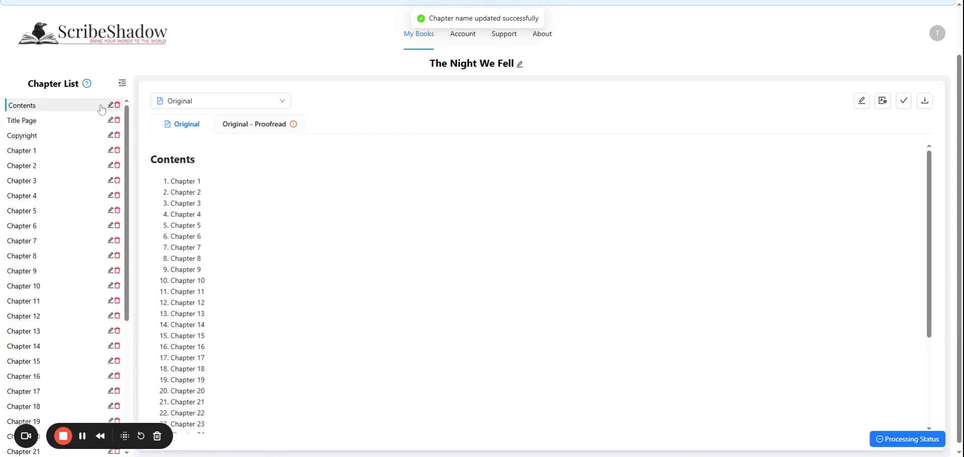